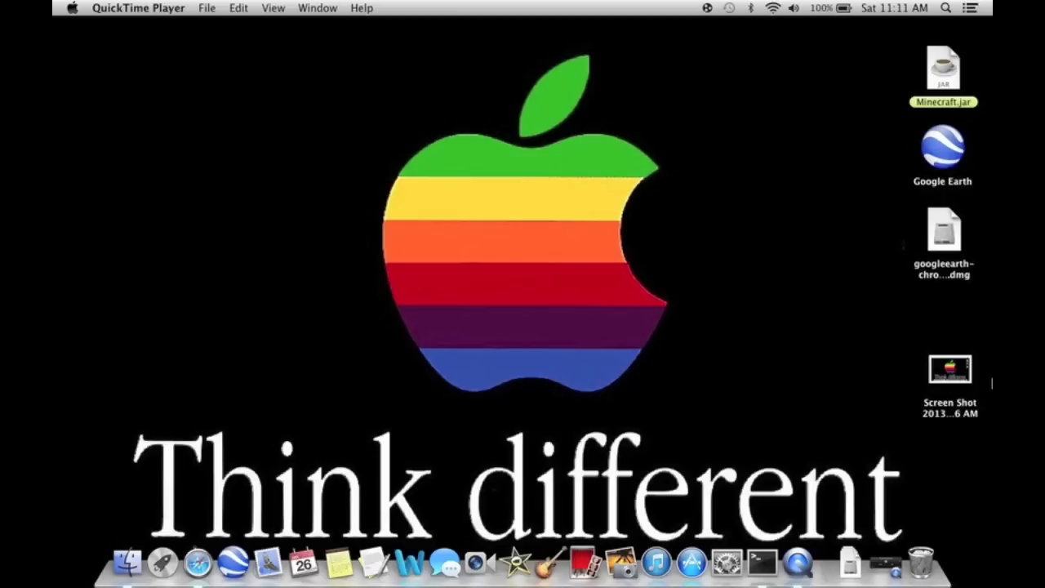
drag(961, 377, 956, 343)
double_click(946, 334)
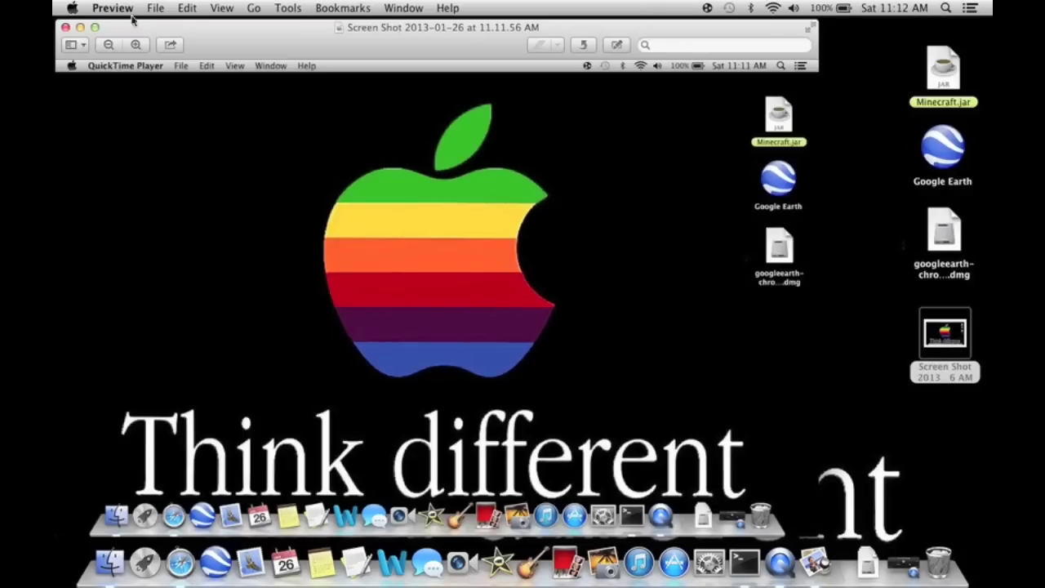
click(65, 28)
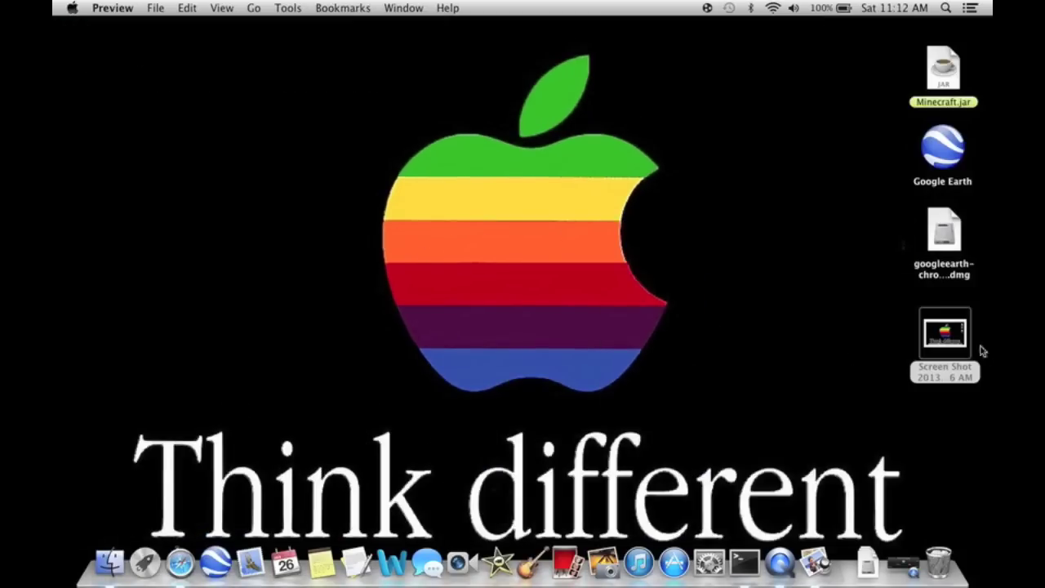
drag(945, 335, 938, 563)
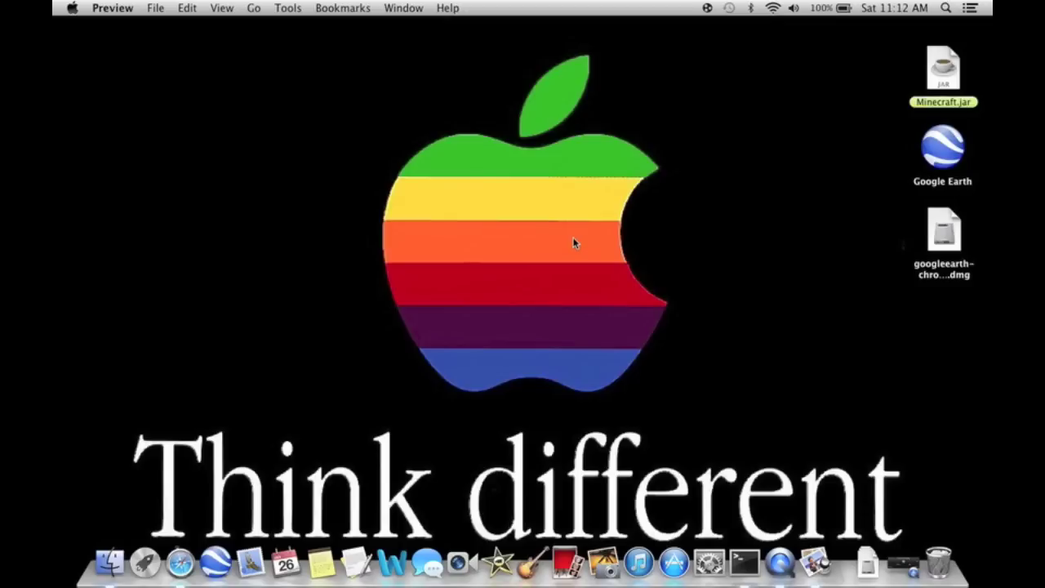
Step: Capture a region screenshot over the apple logo, view it in Preview, then trash it
key(super+shift+4)
mouse_move(300, 31)
mouse_down()
mouse_move(661, 205)
mouse_move(784, 333)
mouse_move(793, 397)
mouse_move(790, 415)
mouse_move(761, 427)
mouse_move(771, 425)
mouse_up()
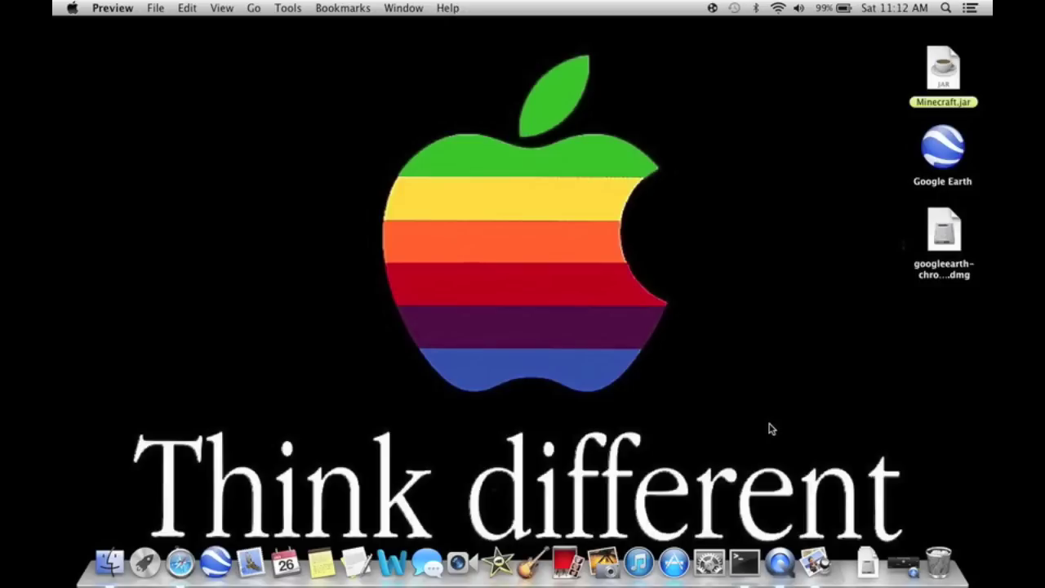
click(952, 386)
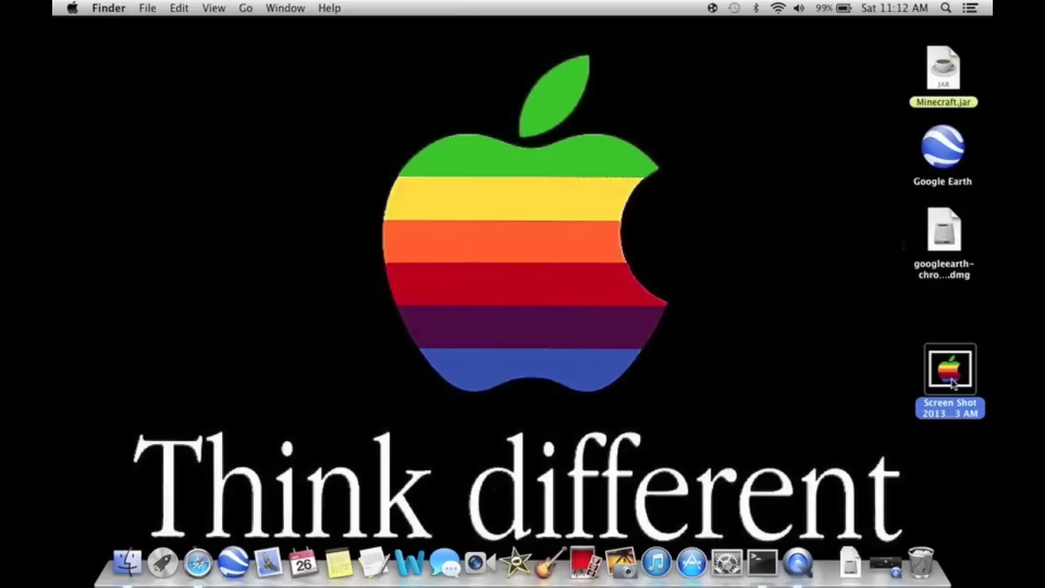
double_click(952, 385)
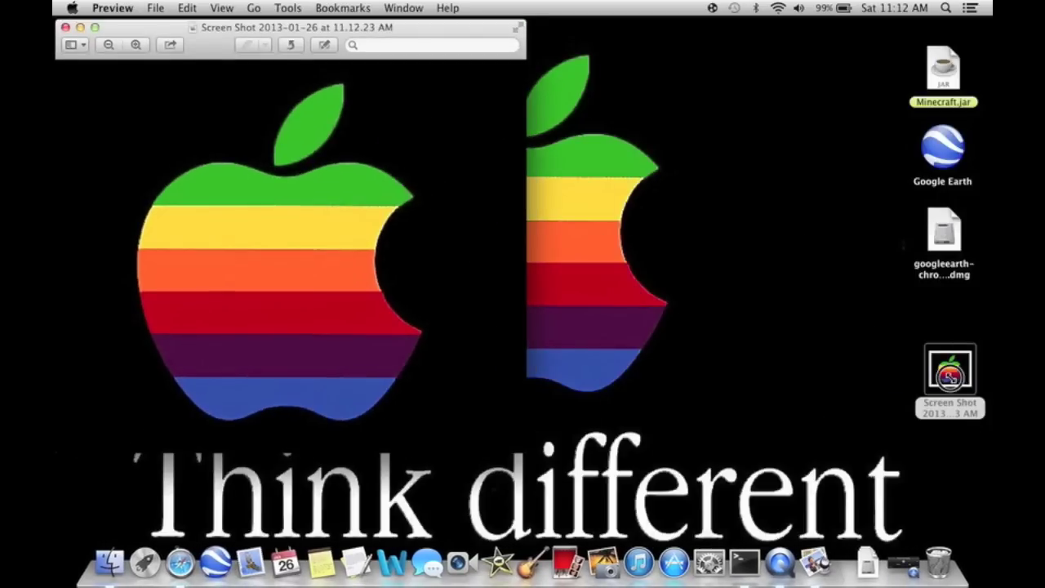
click(65, 27)
drag(949, 372, 938, 550)
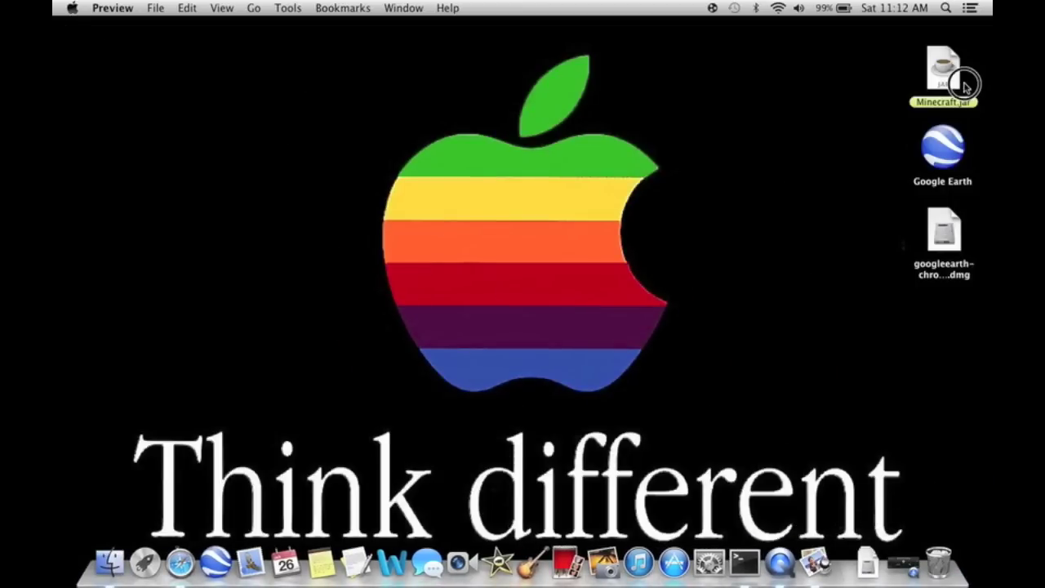
Step: Place Google Earth near the apple's upper left, the dmg beside the apple, and Minecraft.jar by the leaf
drag(946, 78, 562, 206)
right_click(733, 271)
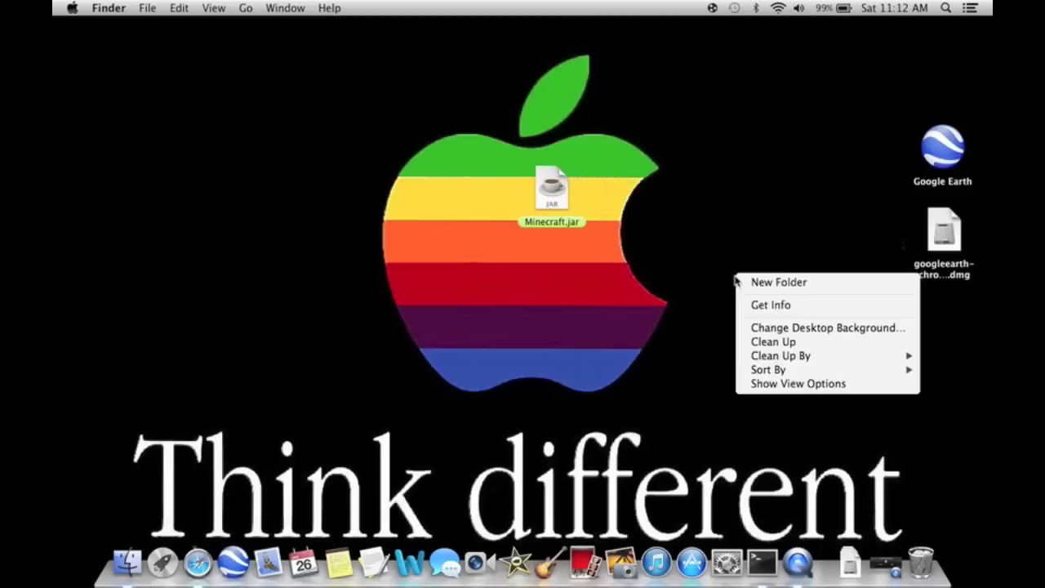
key(Escape)
drag(937, 167, 256, 127)
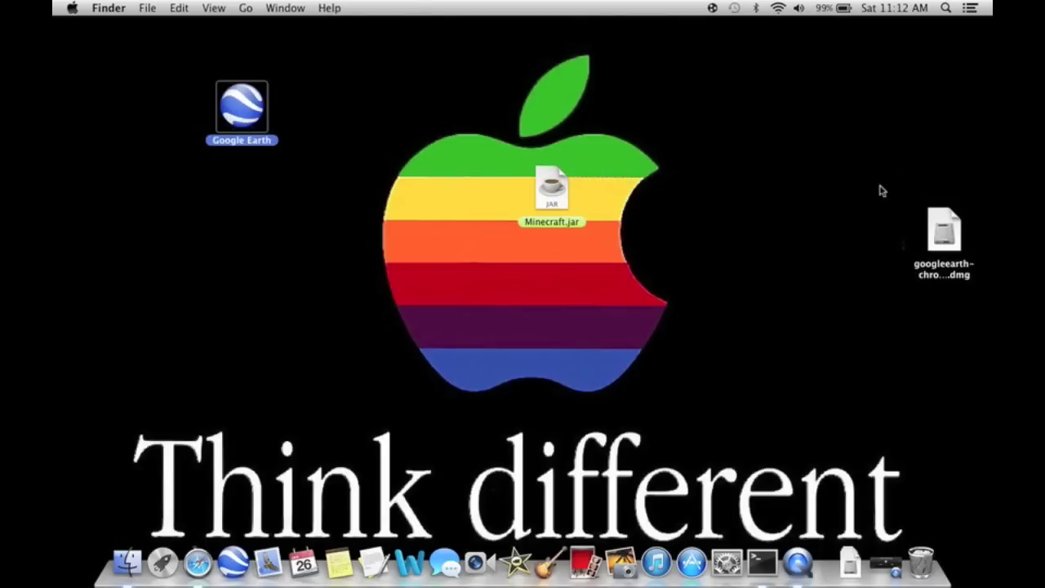
drag(945, 236, 775, 327)
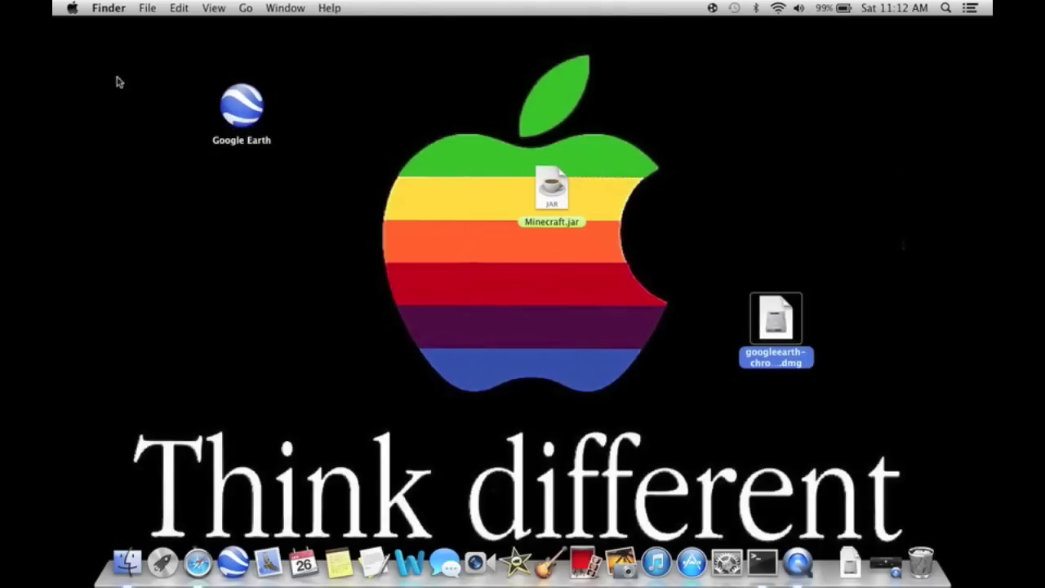
drag(239, 130, 308, 173)
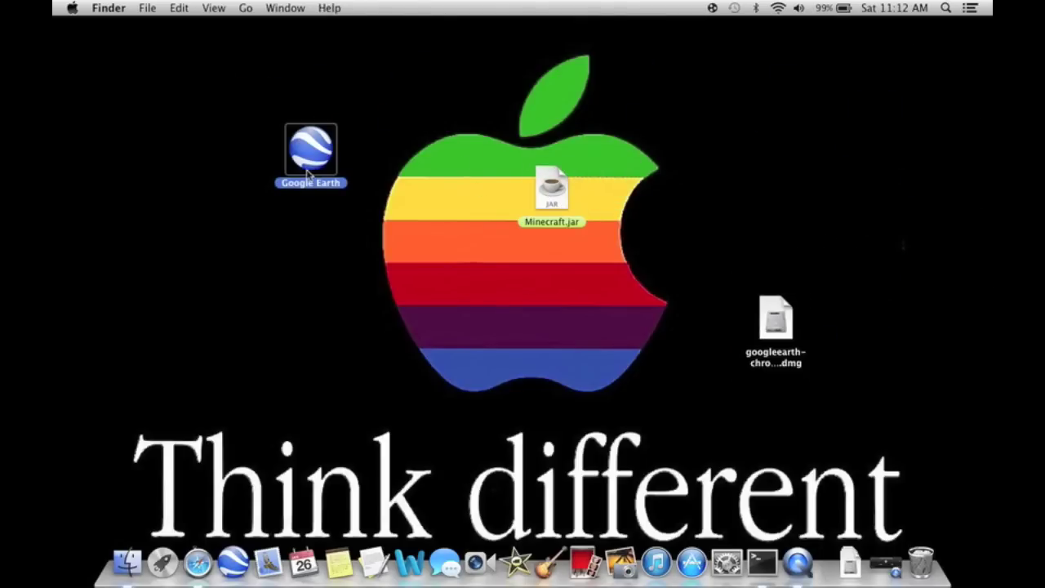
drag(560, 210, 632, 106)
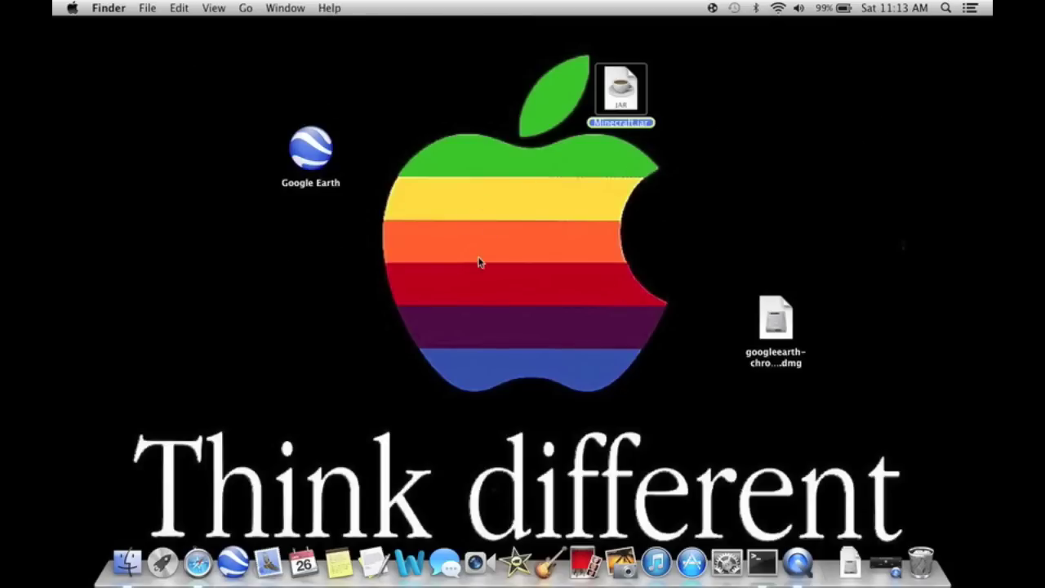
Step: Sort desktop icons by Name, then drag Minecraft.jar and Google Earth to confirm they snap back
click(215, 10)
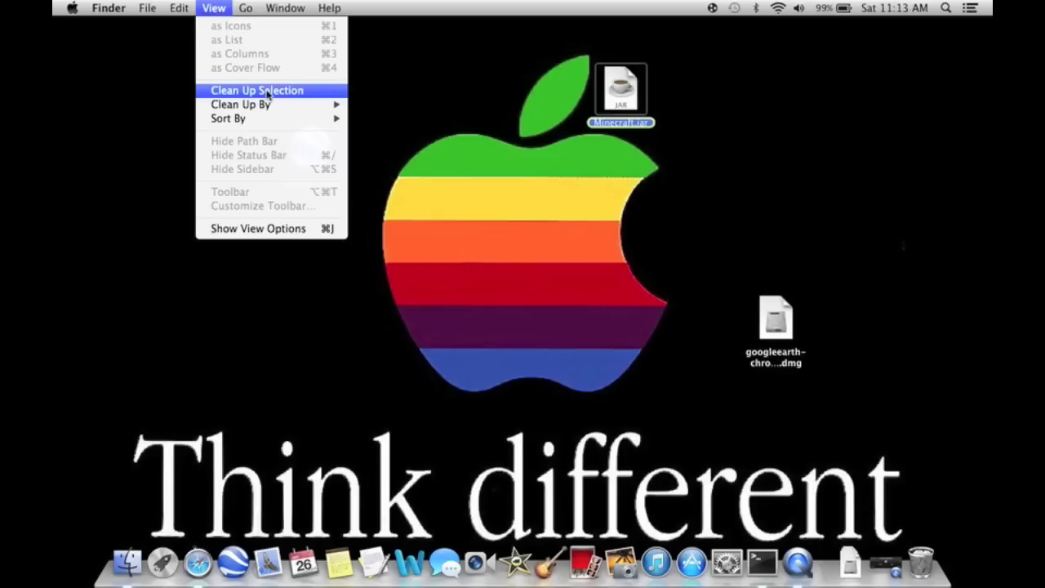
mouse_move(272, 111)
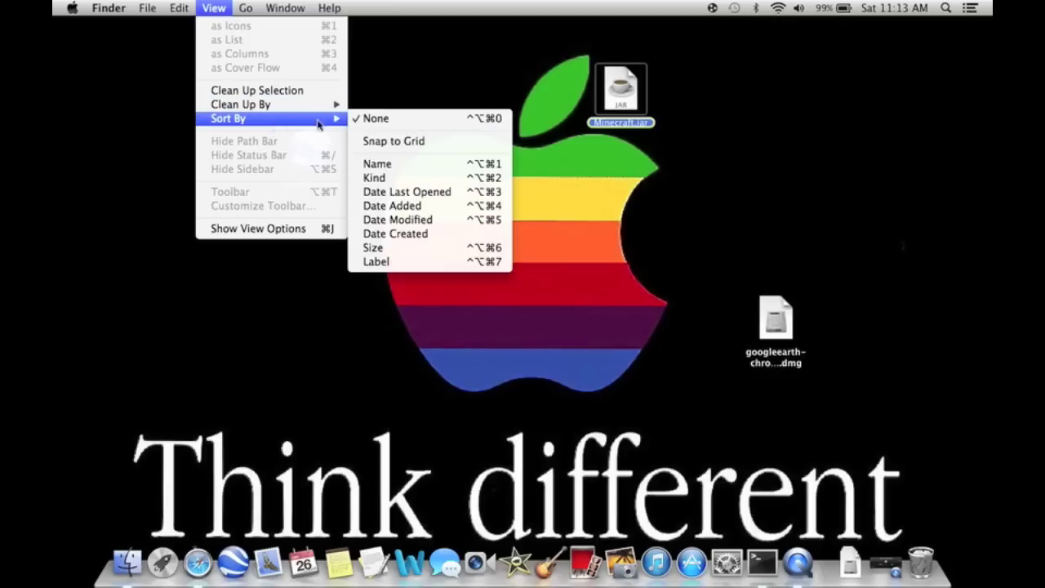
click(423, 163)
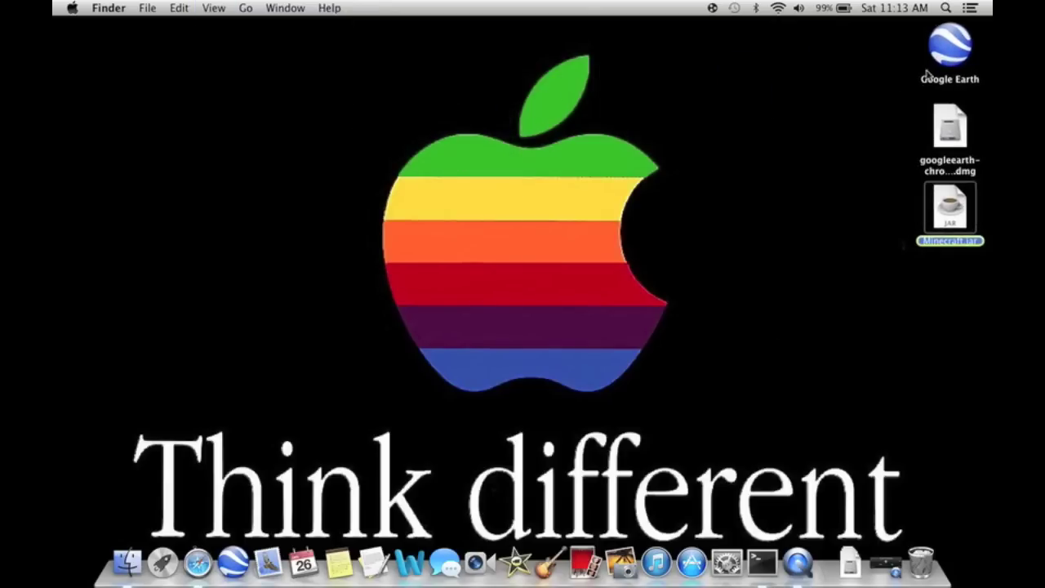
drag(949, 211, 941, 332)
drag(967, 72, 847, 213)
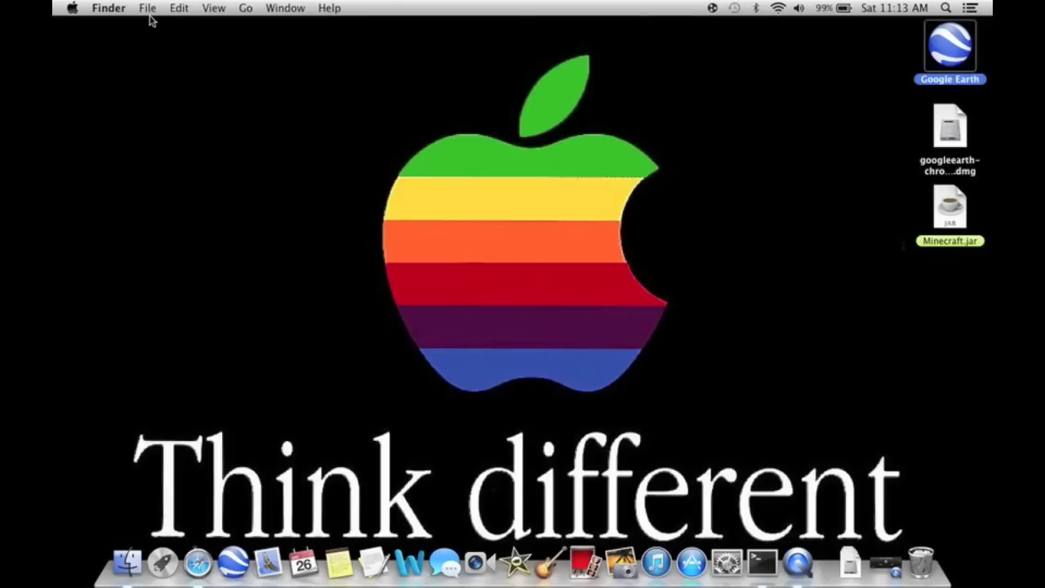
Step: Set desktop Sort By to None and move Minecraft.jar to the top-right corner
click(214, 10)
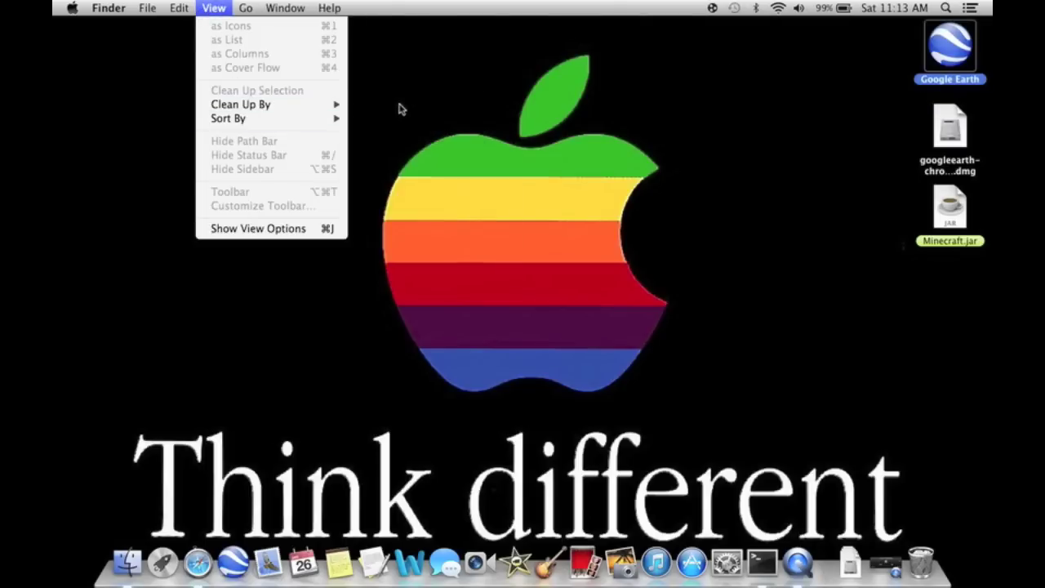
click(376, 116)
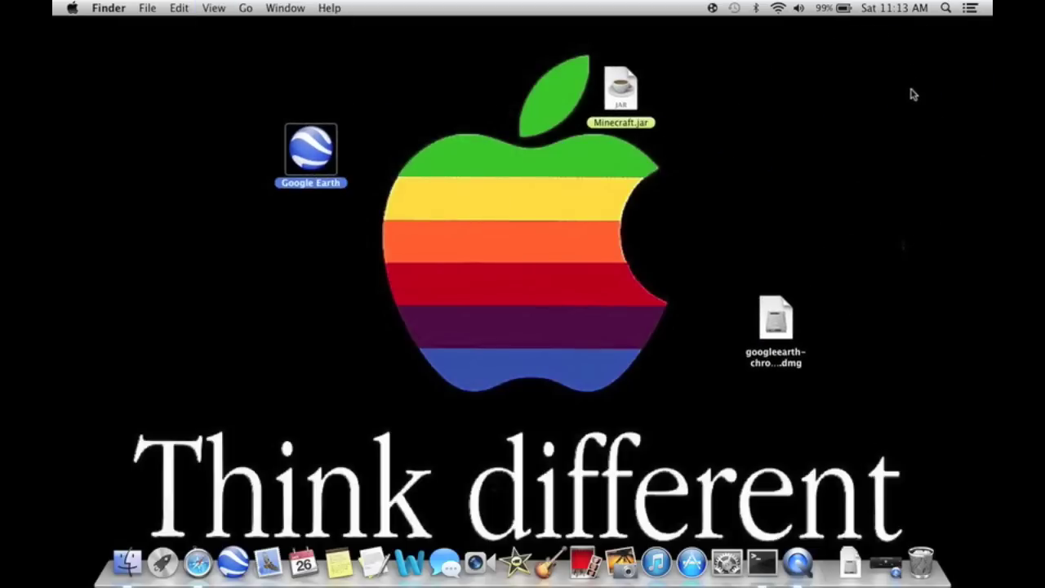
drag(611, 101, 936, 62)
Step: Put Google Earth below Minecraft.jar and the googleearth dmg beneath it in the right column
right_click(293, 150)
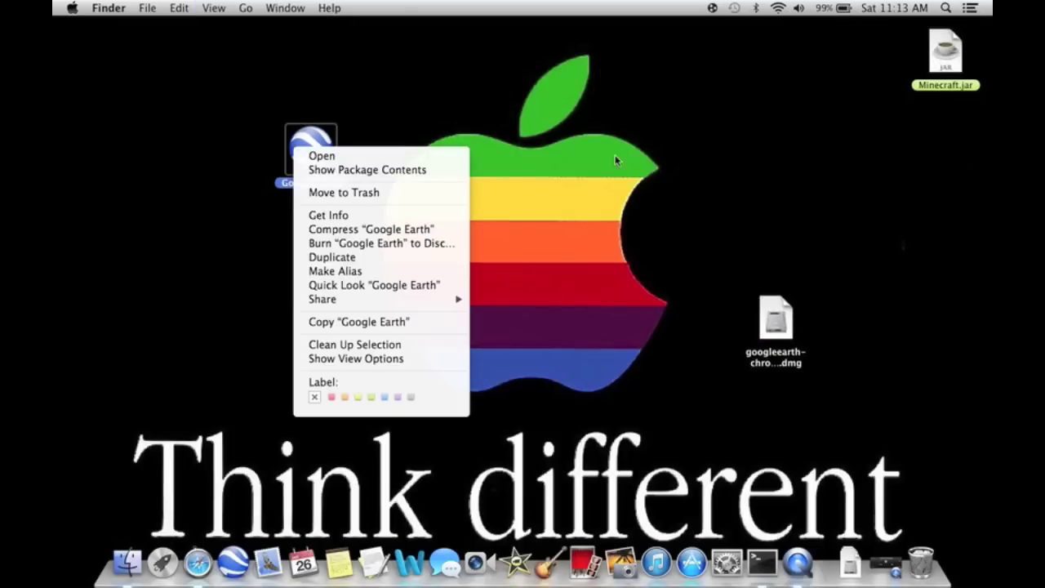
click(616, 161)
drag(327, 141, 922, 120)
right_click(785, 317)
click(890, 275)
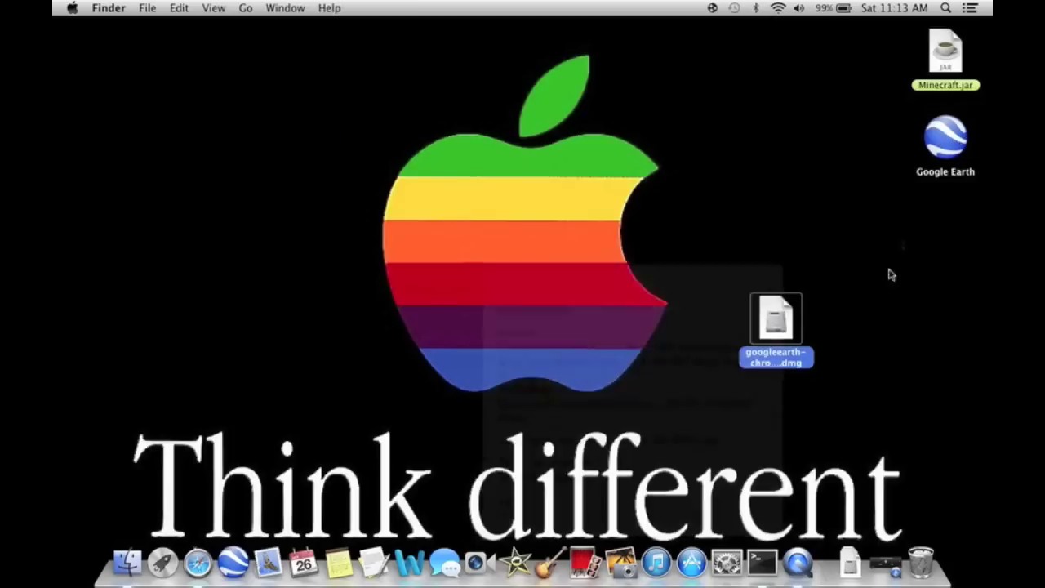
drag(777, 317, 943, 234)
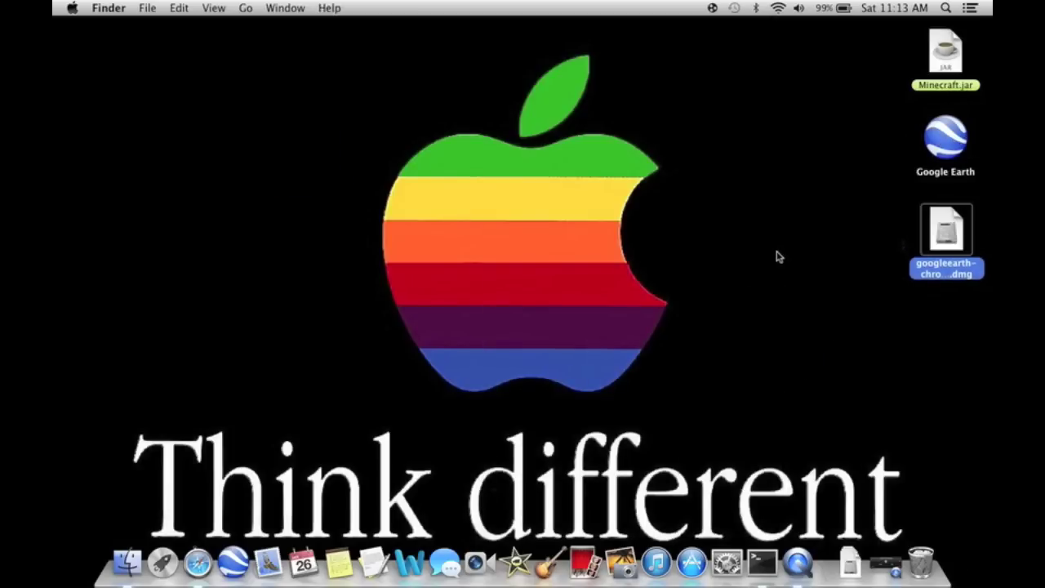
click(778, 256)
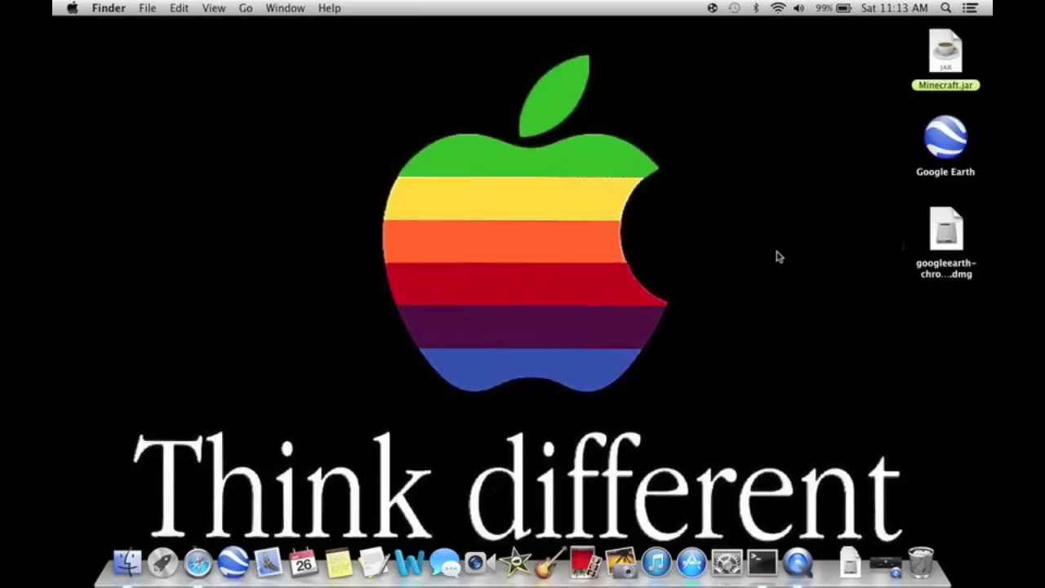
Step: Raise and lower the system volume several times, ending at a low level
key(XF86AudioRaiseVolume)
key(XF86AudioRaiseVolume)
key(XF86AudioRaiseVolume)
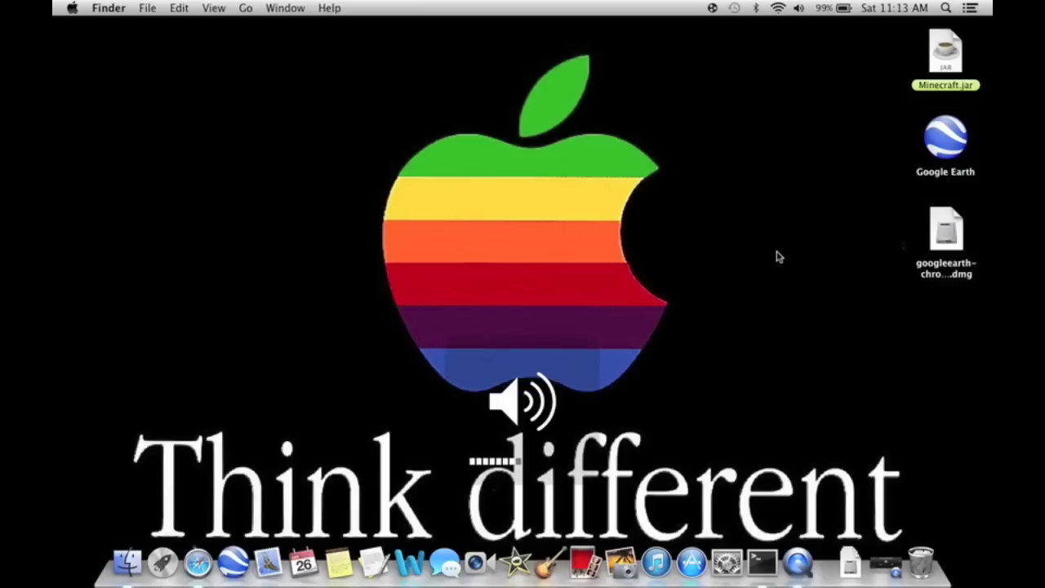
key(XF86AudioRaiseVolume)
key(XF86AudioRaiseVolume)
key(XF86AudioLowerVolume)
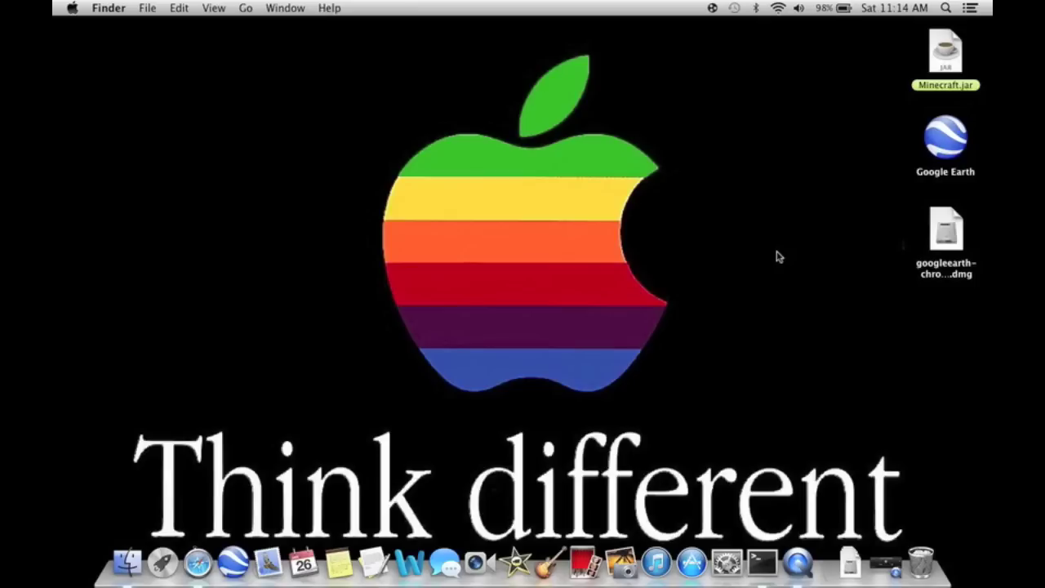
key(XF86AudioRaiseVolume)
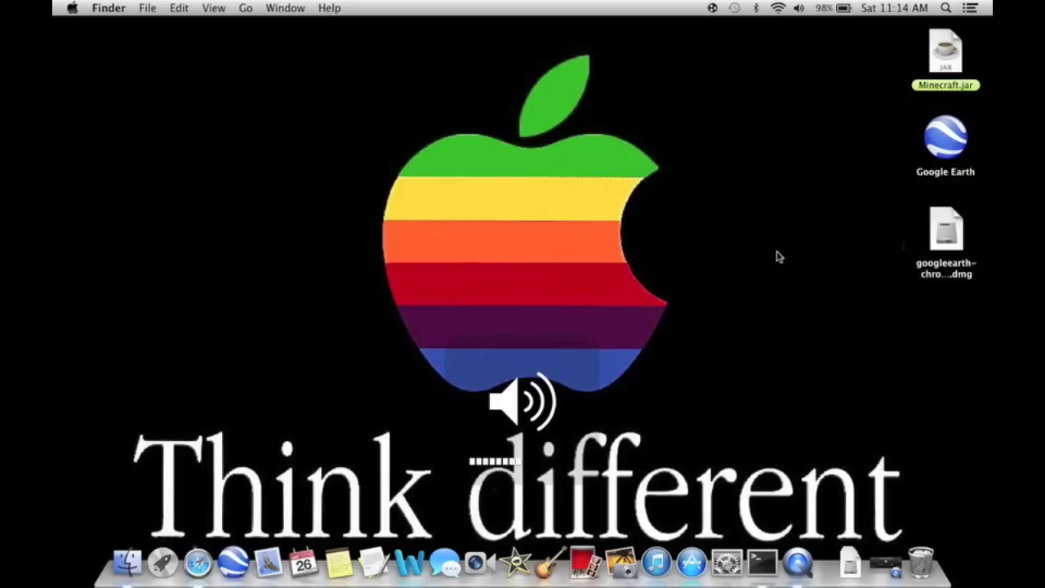
key(XF86AudioLowerVolume)
key(XF86AudioLowerVolume)
key(XF86AudioRaiseVolume)
key(XF86AudioLowerVolume)
key(XF86AudioLowerVolume)
key(XF86AudioLowerVolume)
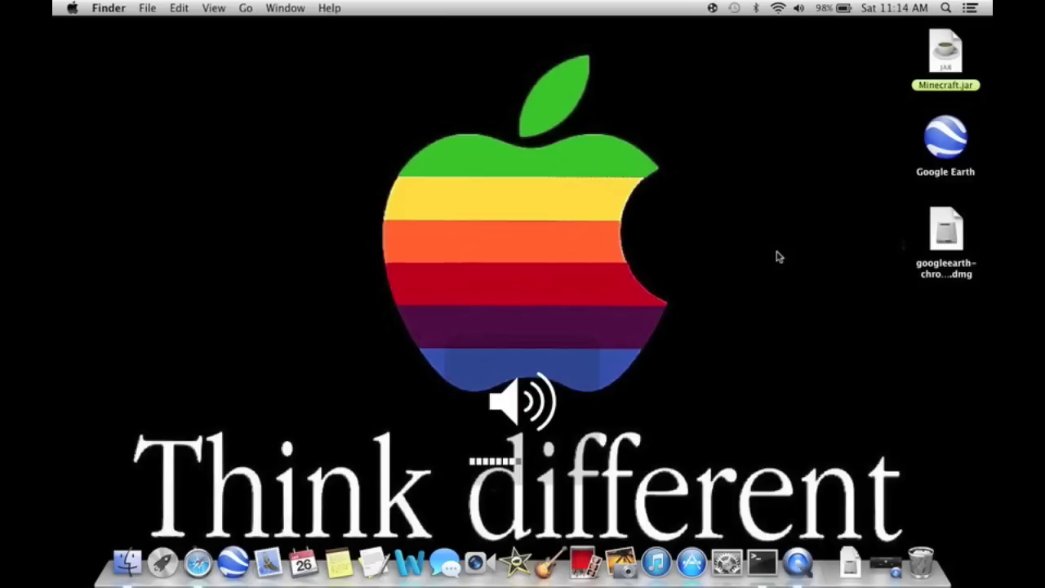
Step: In Terminal, run say "hello my name is" followed by the user's name
click(759, 549)
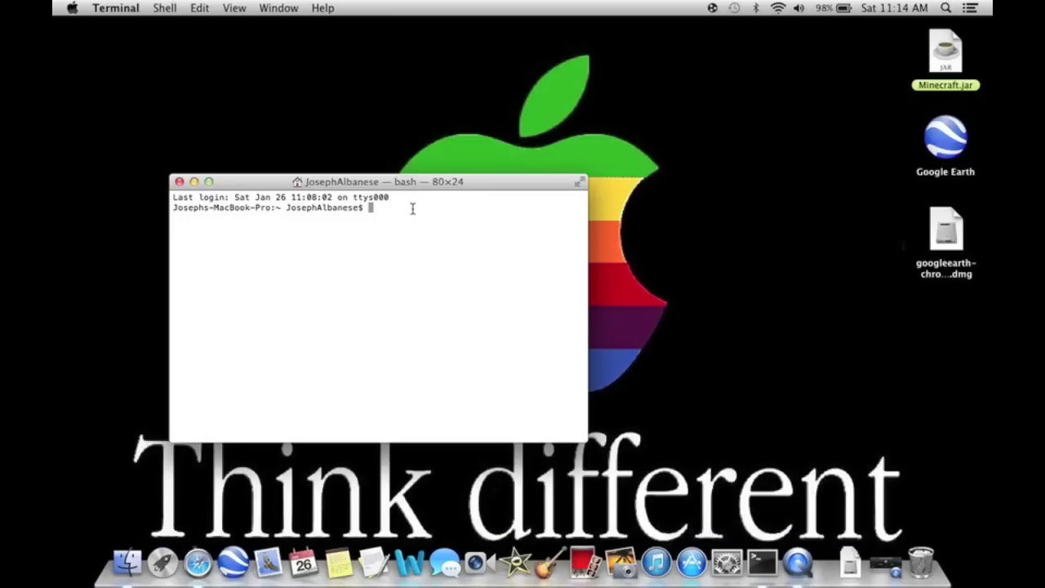
text(say "helo)
key(BackSpace)
text(lo my name is Joseph")
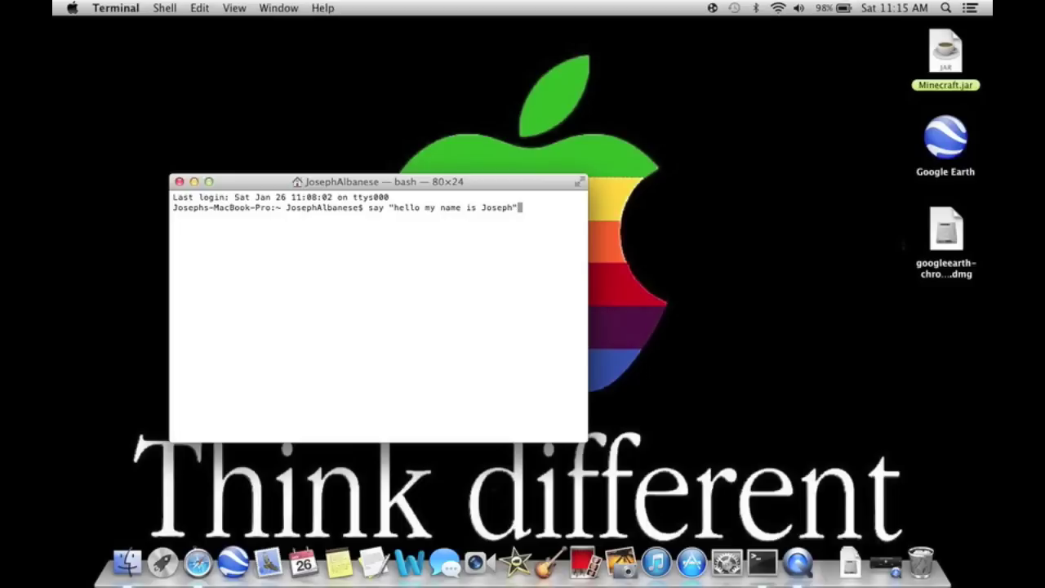
key(Return)
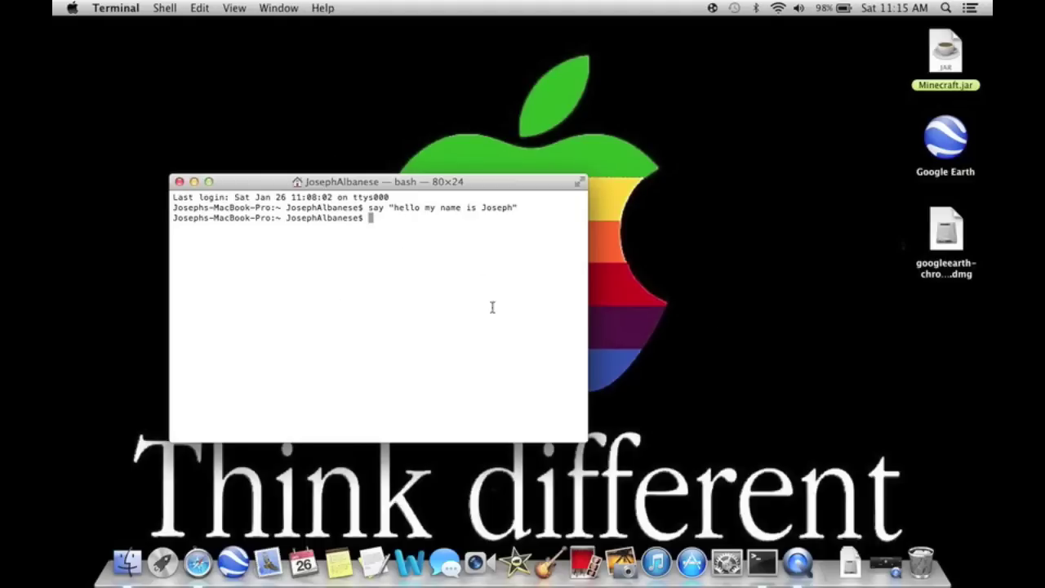
Step: Close the Terminal window and click the desktop to return to Finder
click(179, 181)
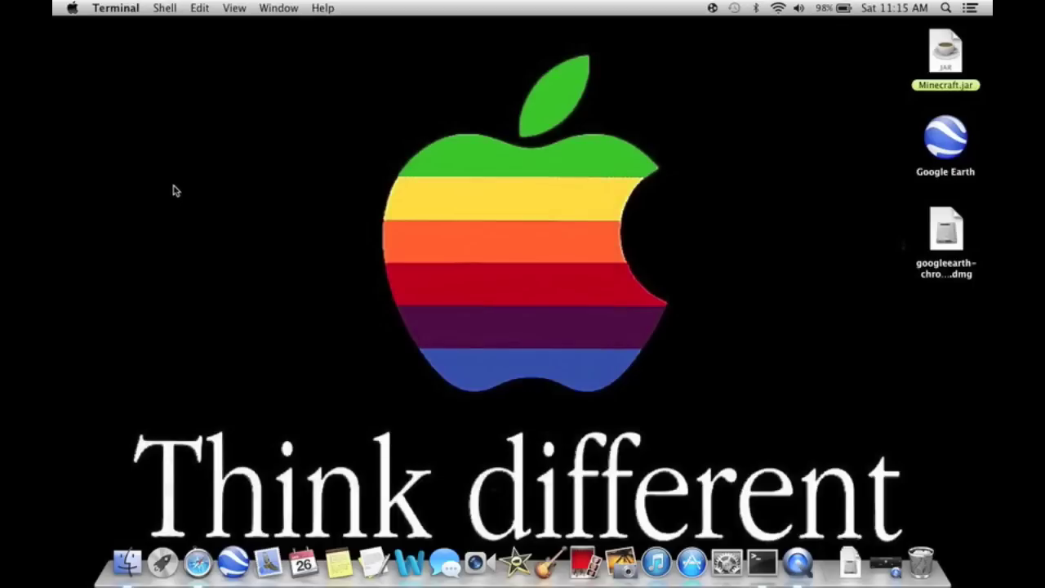
click(690, 286)
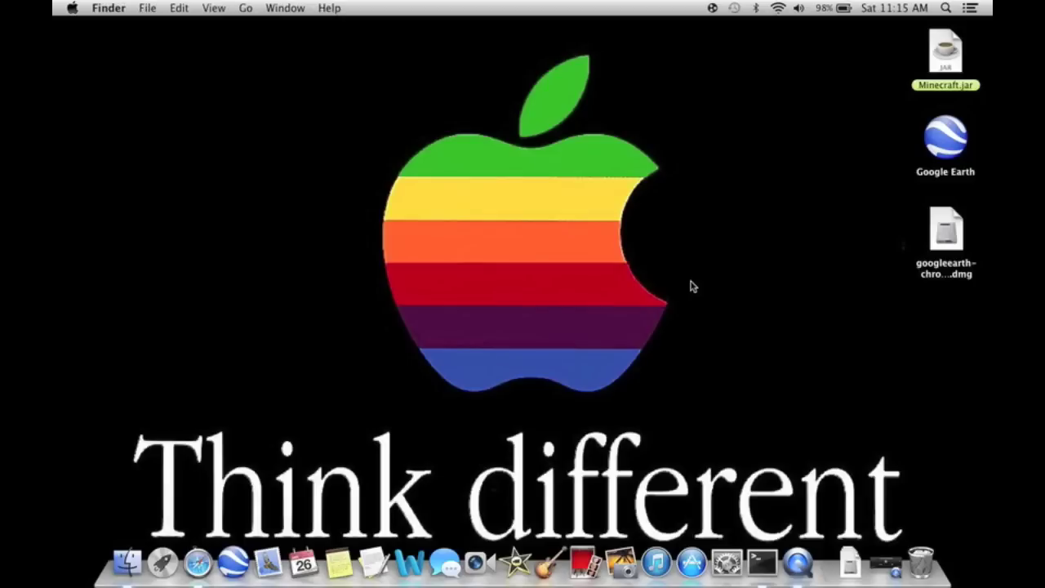